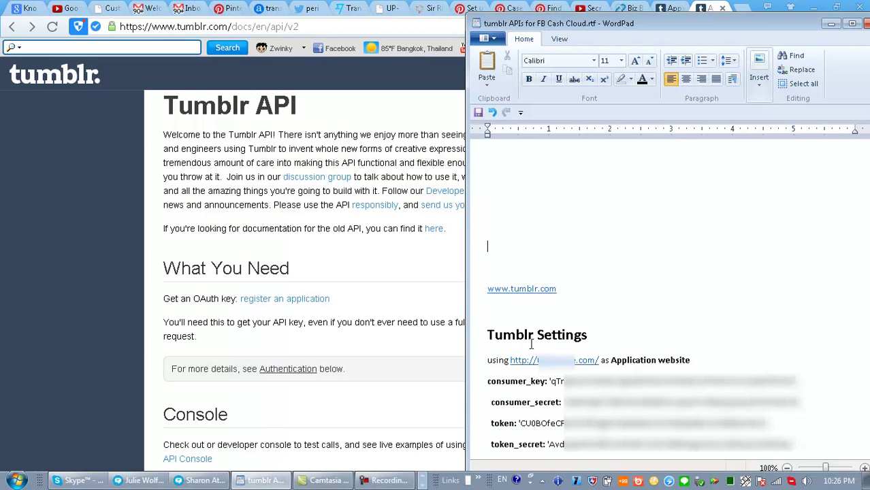
- Select and deselect the consumer key, secret and token lines, then minimize the WordPad notes
{"action": "key", "text": "Up"}
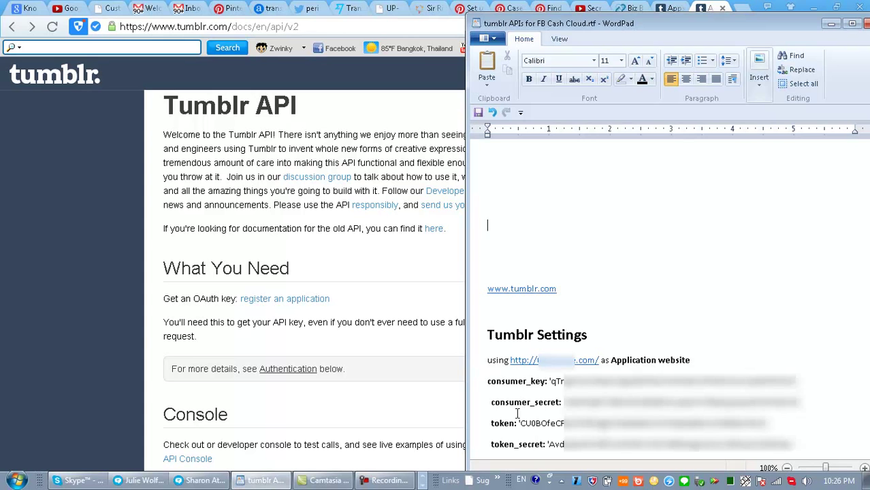
{"action": "left_click_drag", "start_coordinate": [485, 383], "coordinate": [531, 446]}
{"action": "left_click", "coordinate": [534, 399]}
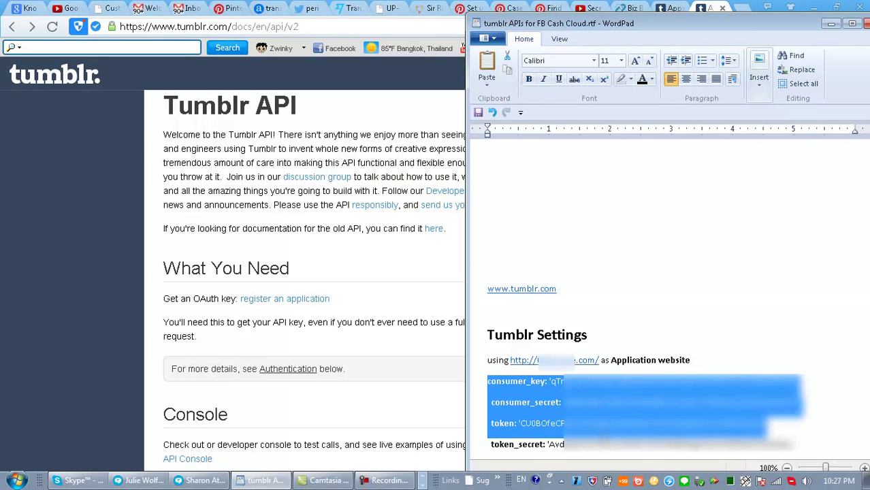
{"action": "left_click_drag", "start_coordinate": [498, 382], "coordinate": [793, 446]}
{"action": "left_click", "coordinate": [669, 320]}
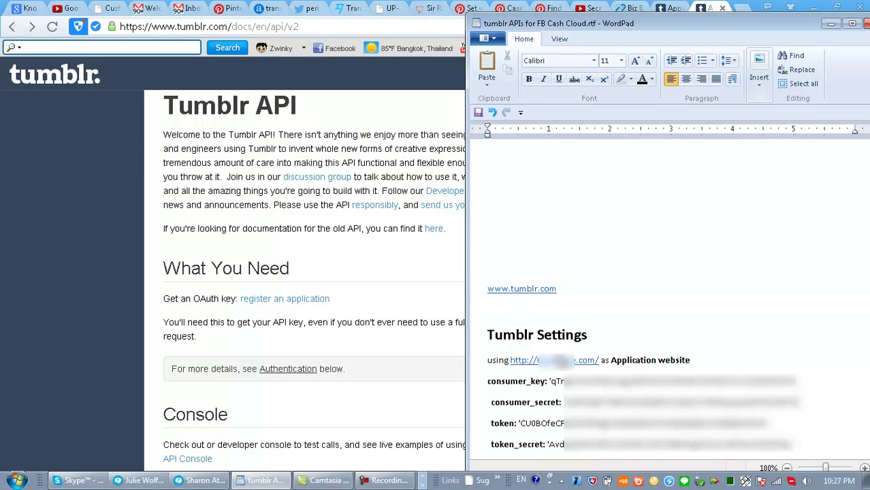
{"action": "left_click", "coordinate": [831, 27]}
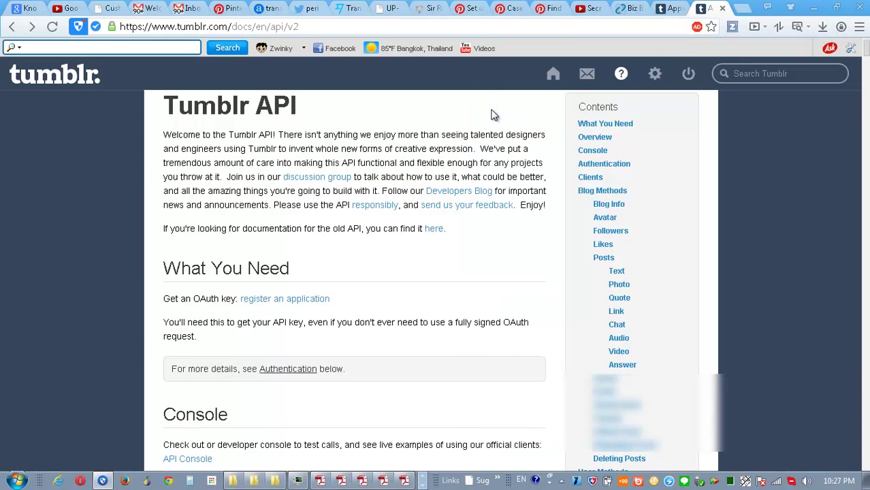
- Show the Tumblr Apps settings page scrolled to My Apps, then bring up the WordPad notes
{"action": "left_click", "coordinate": [664, 11]}
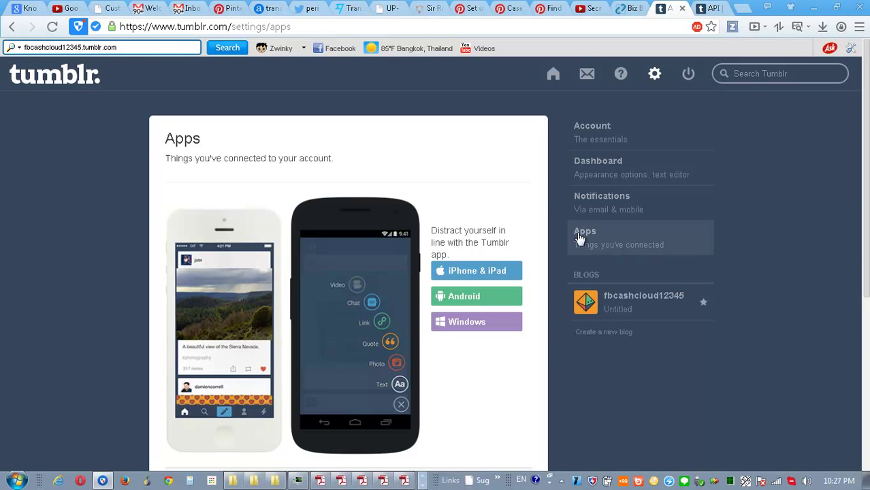
{"action": "scroll", "coordinate": [867, 157], "scroll_direction": "down", "scroll_amount": 1}
{"action": "left_click_drag", "start_coordinate": [867, 157], "coordinate": [866, 279]}
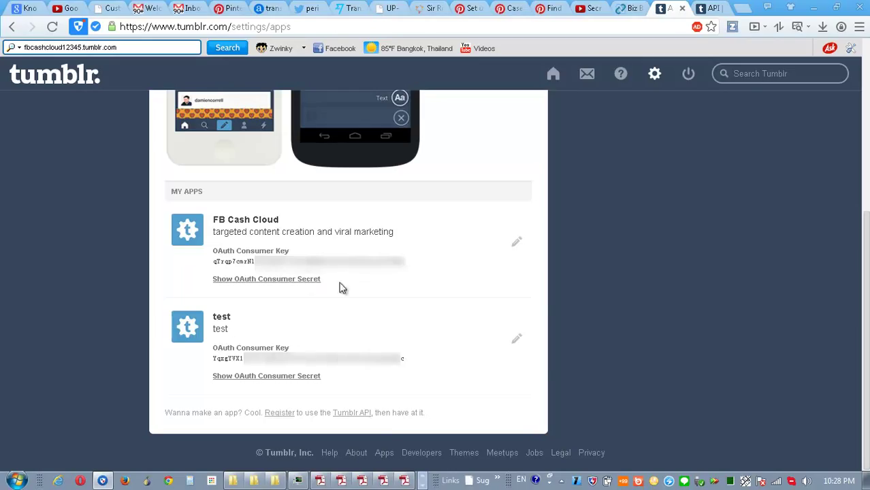
{"action": "key", "text": "alt+Tab"}
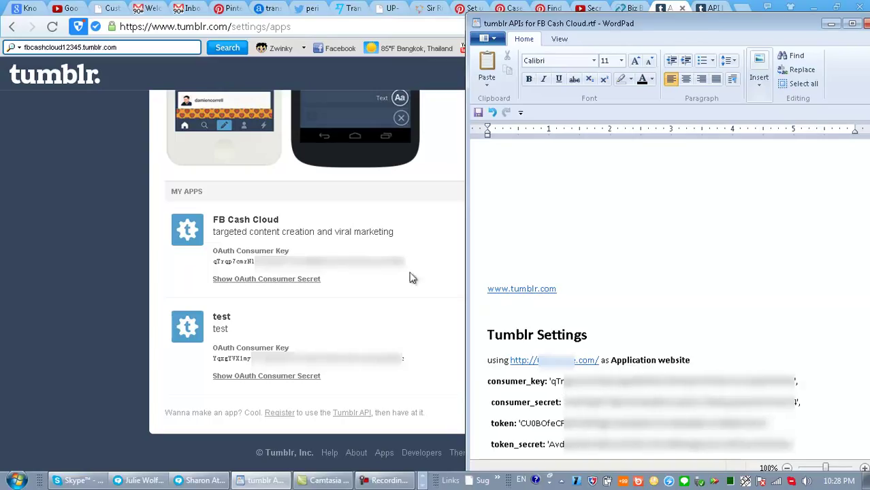
- Bring the Tumblr API documentation tab to the front, tucking the WordPad notes away again
{"action": "left_click", "coordinate": [416, 297]}
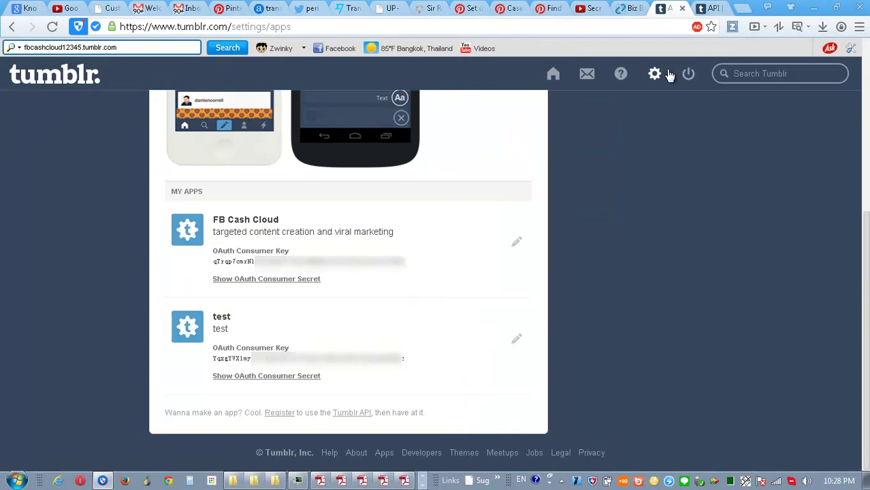
{"action": "left_click", "coordinate": [710, 11]}
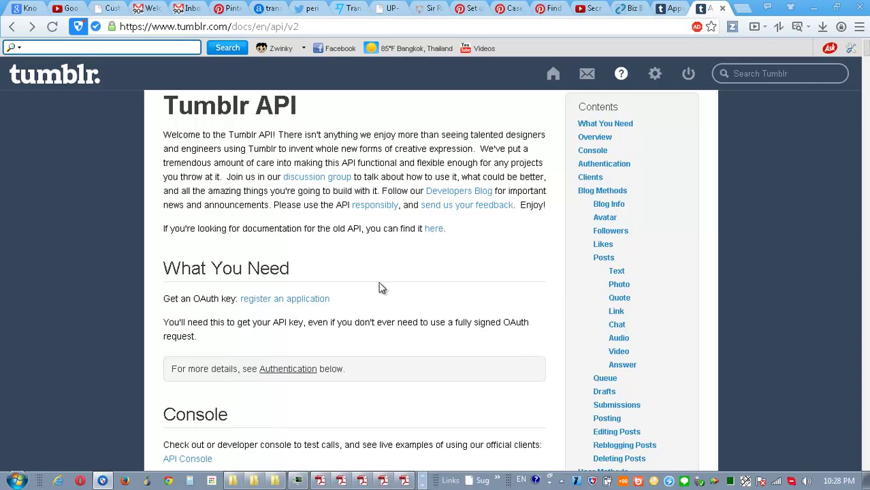
{"action": "key", "text": "alt+Tab"}
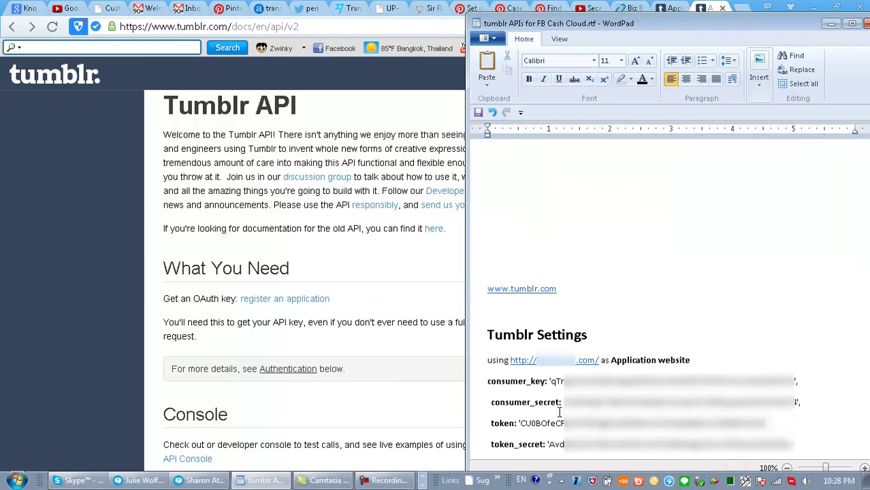
{"action": "left_click", "coordinate": [290, 219]}
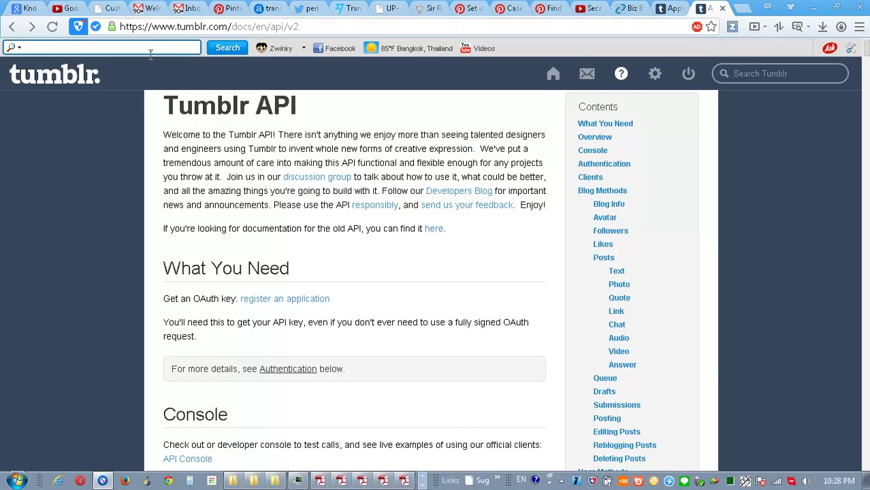
- Open 'register an application' in a new tab and view the OAuth Applications page
{"action": "right_click", "coordinate": [281, 306]}
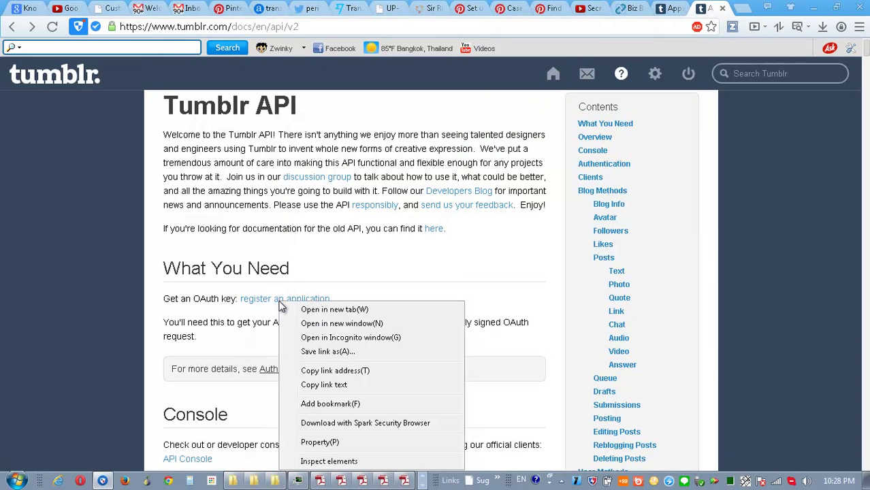
{"action": "left_click", "coordinate": [326, 311]}
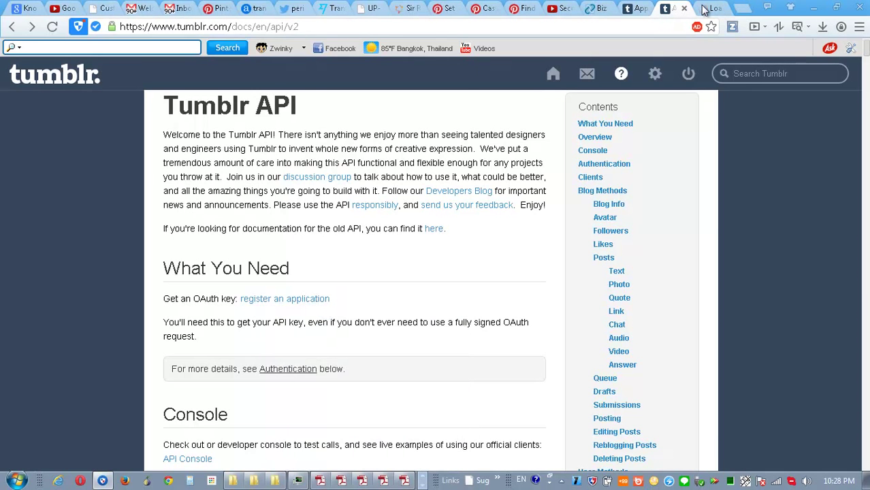
{"action": "left_click", "coordinate": [708, 9]}
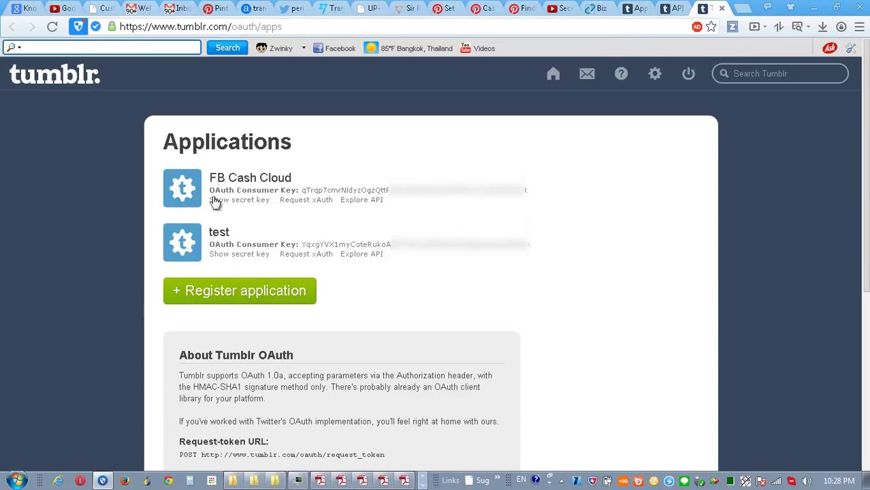
{"action": "left_click", "coordinate": [636, 8]}
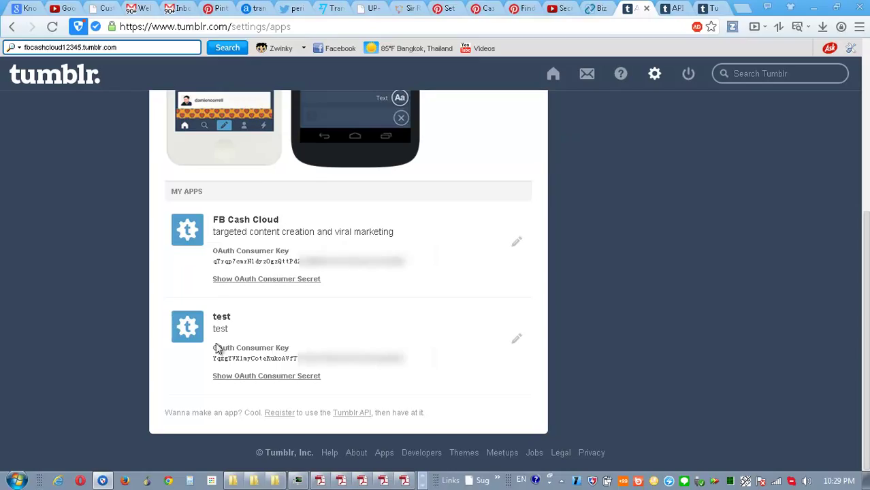
{"action": "left_click", "coordinate": [711, 9]}
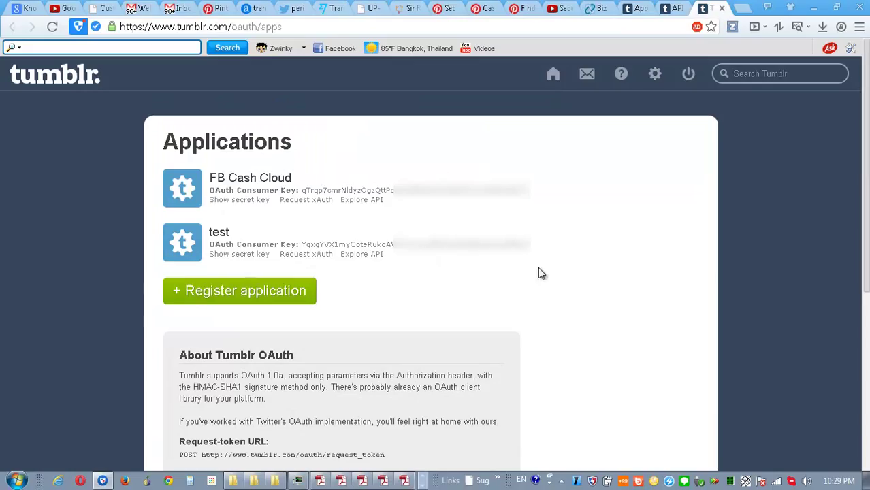
{"action": "left_click", "coordinate": [193, 301]}
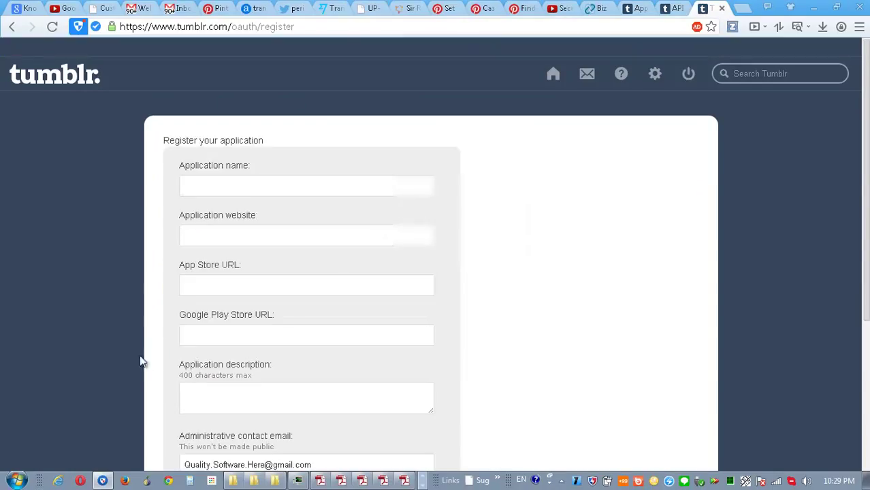
{"action": "left_click", "coordinate": [246, 182]}
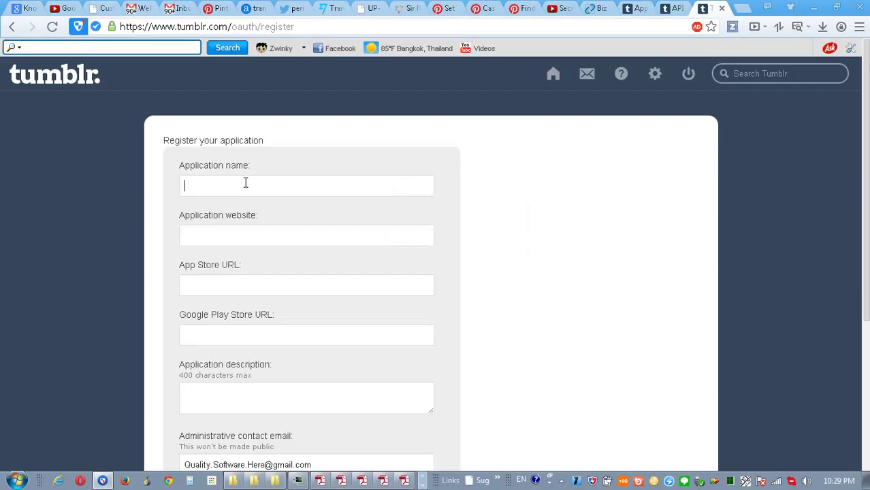
{"action": "type", "text": "test"}
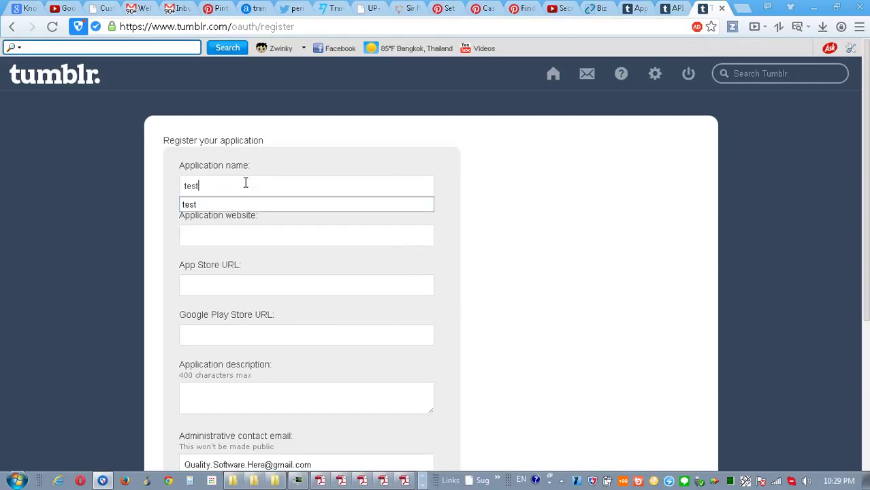
{"action": "type", "text": "1"}
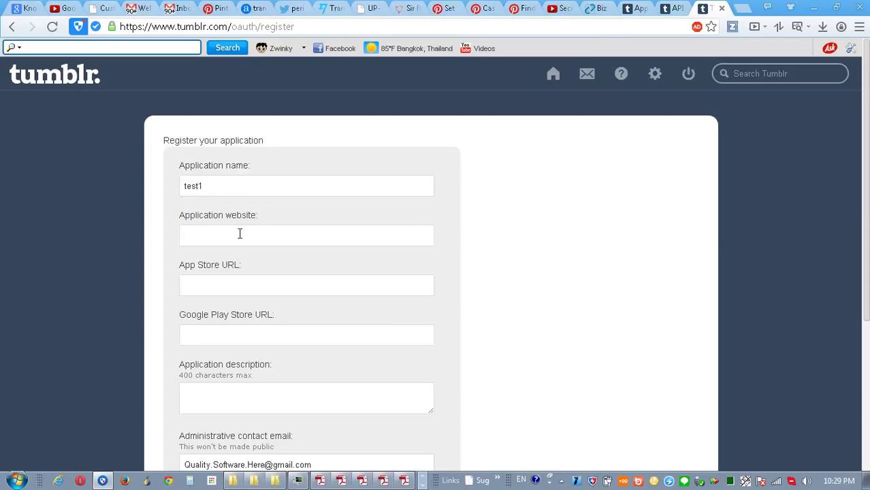
{"action": "left_click", "coordinate": [240, 234]}
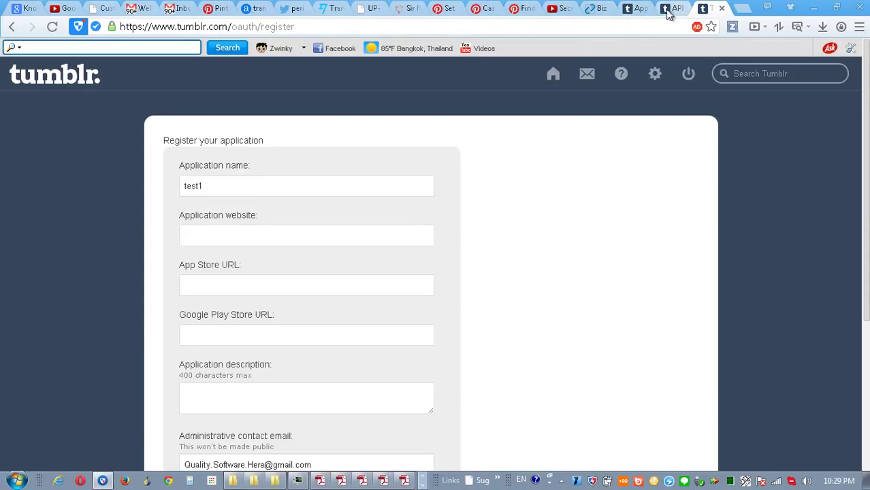
{"action": "left_click", "coordinate": [227, 241]}
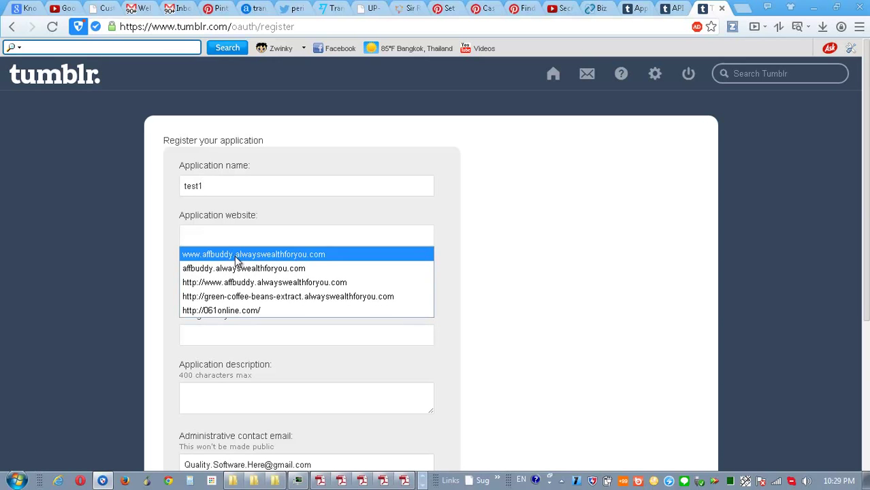
{"action": "left_click", "coordinate": [228, 256]}
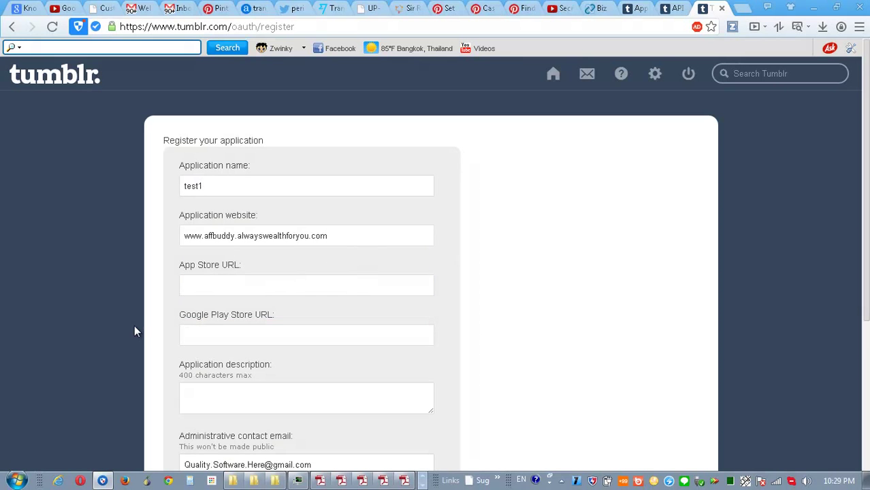
- Fill in description test1 and the contact email, and set the default callback URL to /
{"action": "scroll", "coordinate": [135, 327], "scroll_direction": "down", "scroll_amount": 1}
{"action": "type", "text": "test1"}
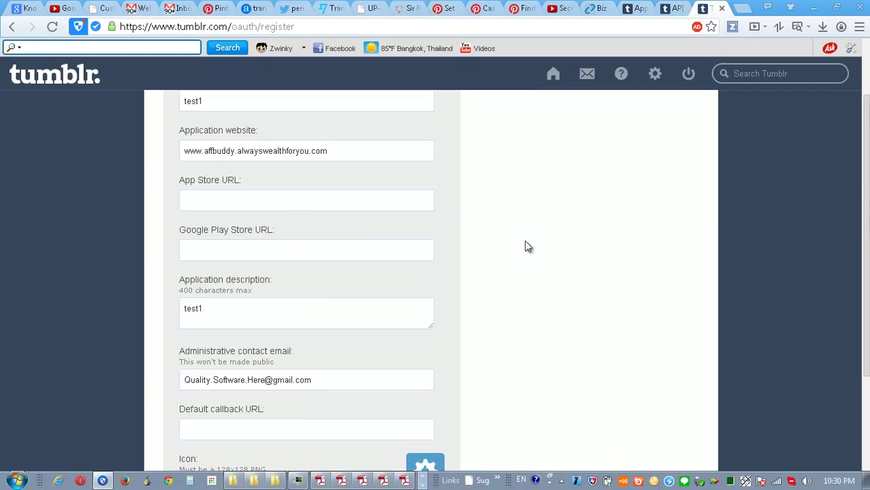
{"action": "scroll", "coordinate": [527, 246], "scroll_direction": "down", "scroll_amount": 3}
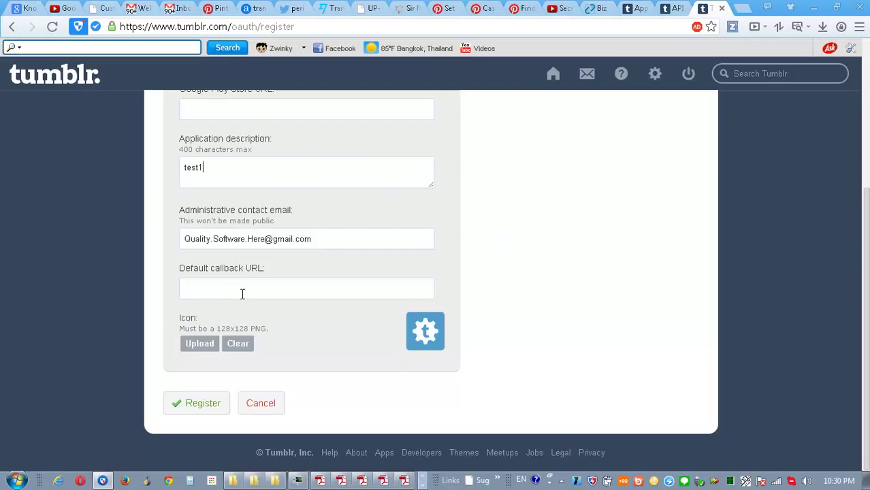
{"action": "type", "text": "/"}
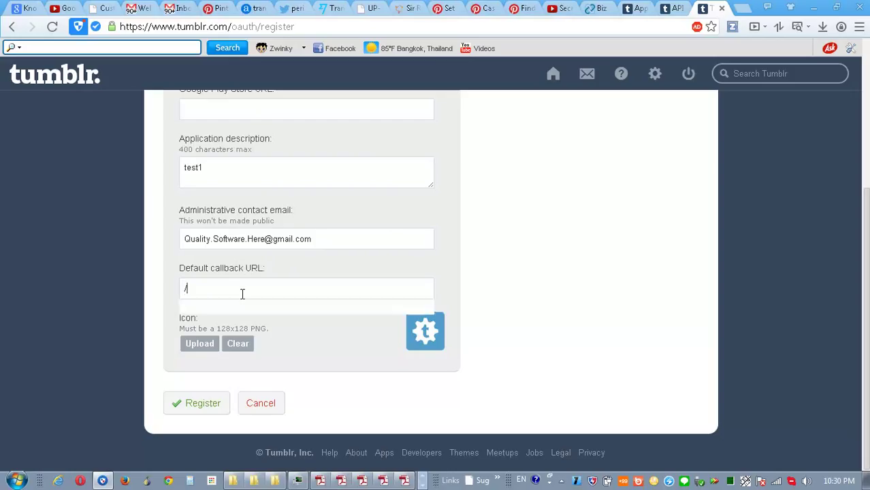
{"action": "key", "text": "Down"}
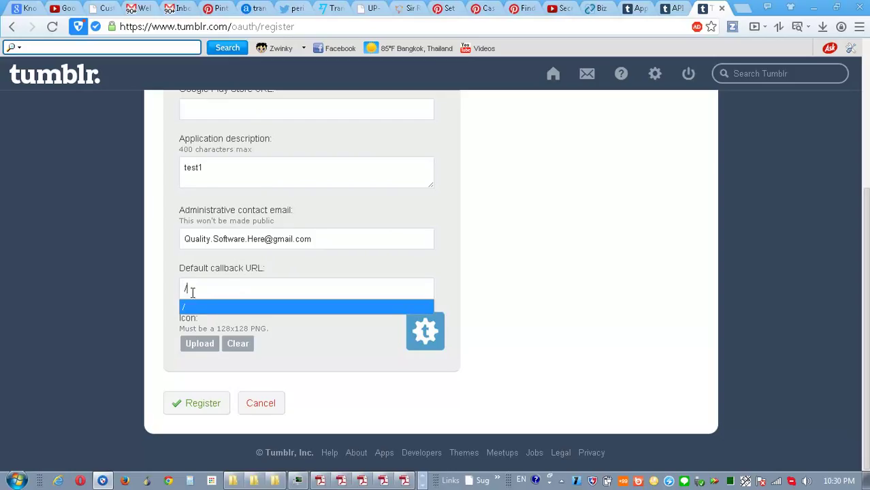
{"action": "left_click", "coordinate": [535, 318]}
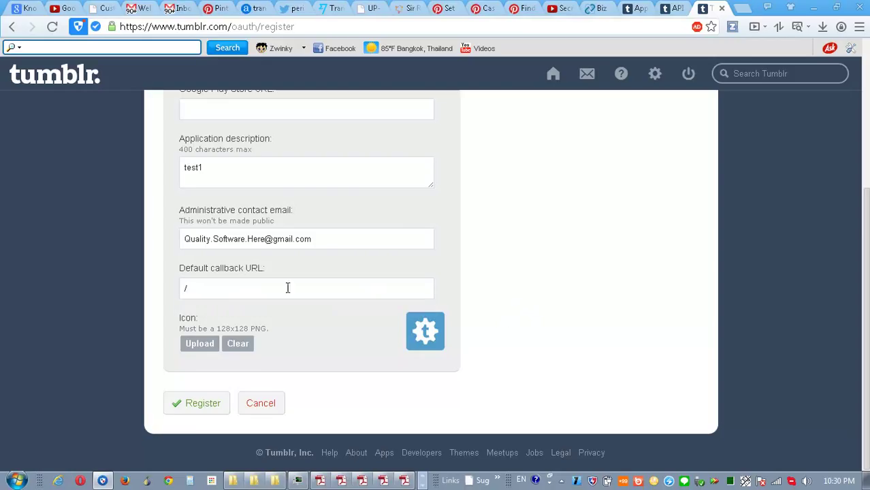
{"action": "left_click", "coordinate": [189, 412]}
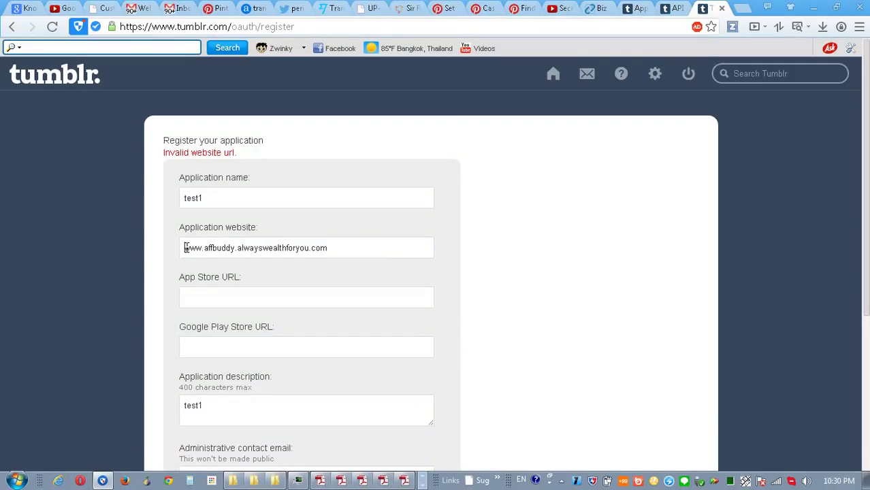
{"action": "type", "text": "http:"}
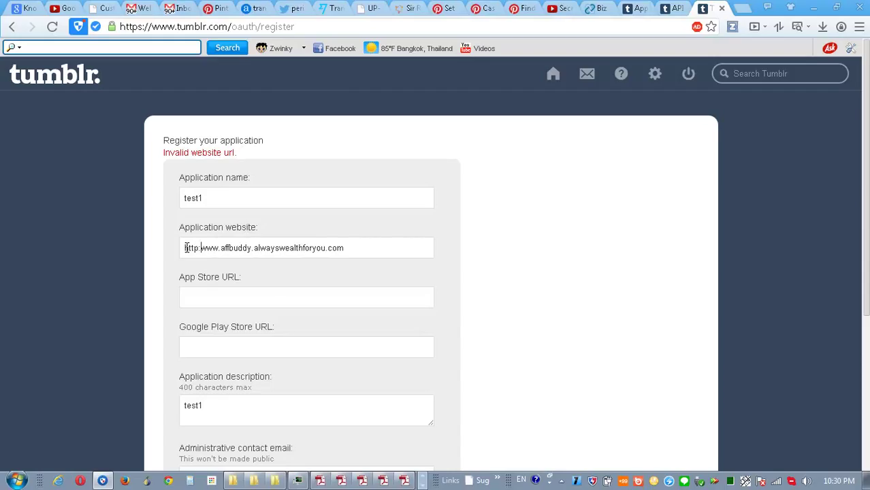
{"action": "type", "text": "//"}
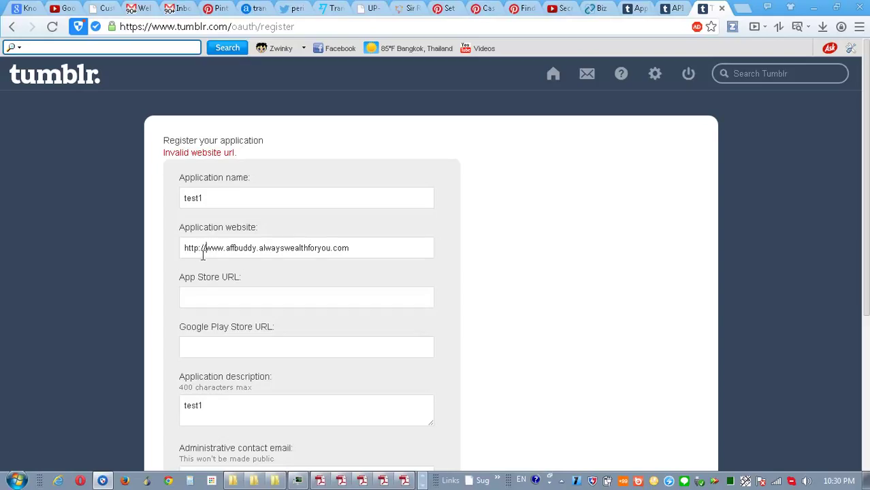
{"action": "scroll", "coordinate": [478, 317], "scroll_direction": "down", "scroll_amount": 2}
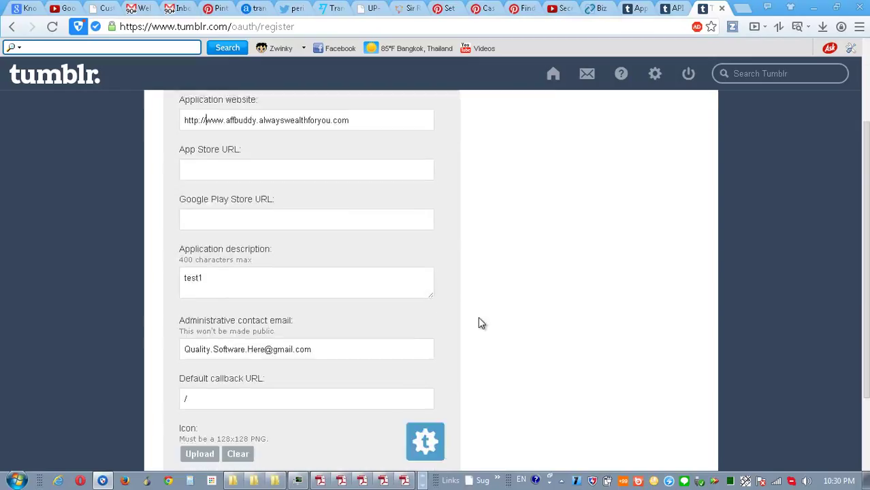
{"action": "scroll", "coordinate": [477, 317], "scroll_direction": "down", "scroll_amount": 1}
{"action": "left_click", "coordinate": [201, 429]}
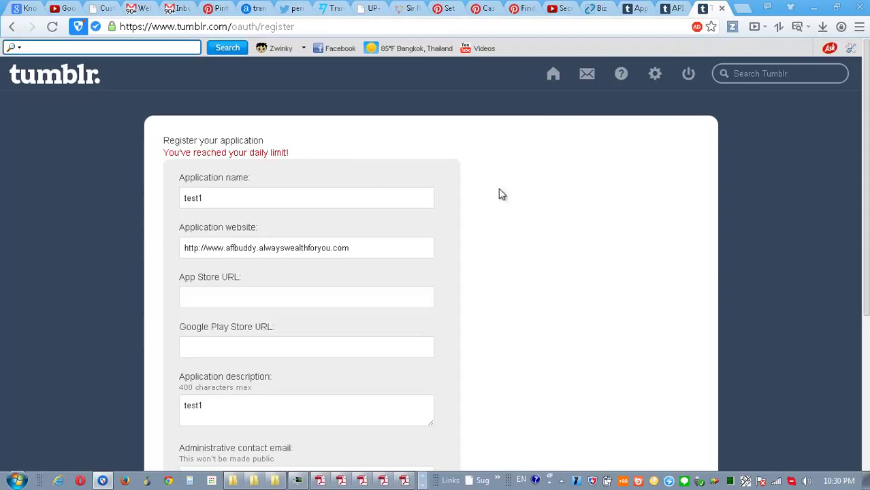
{"action": "left_click", "coordinate": [638, 11]}
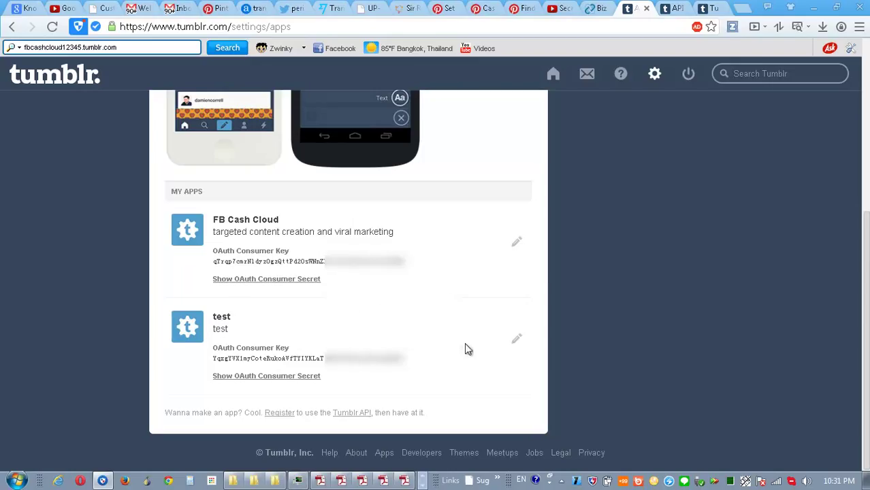
- Review the registration form, then return to the My Apps list
{"action": "left_click", "coordinate": [708, 8]}
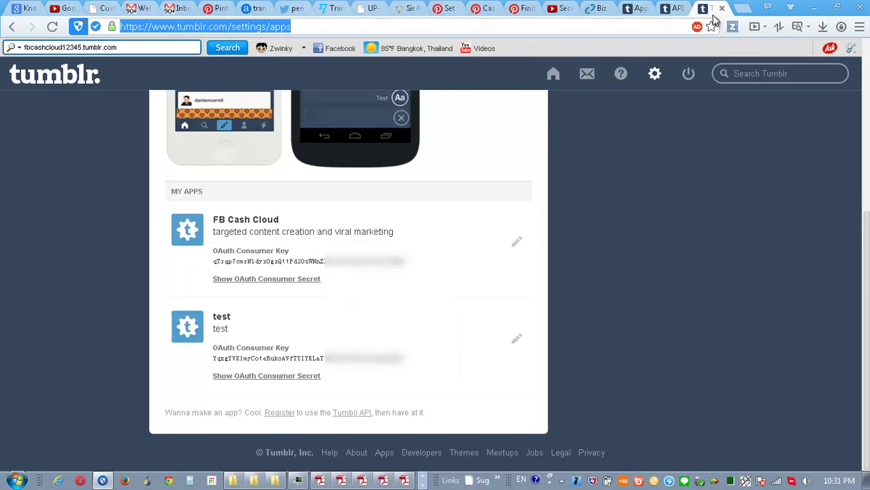
{"action": "scroll", "coordinate": [187, 235], "scroll_direction": "down", "scroll_amount": 4}
{"action": "scroll", "coordinate": [187, 235], "scroll_direction": "down", "scroll_amount": 2}
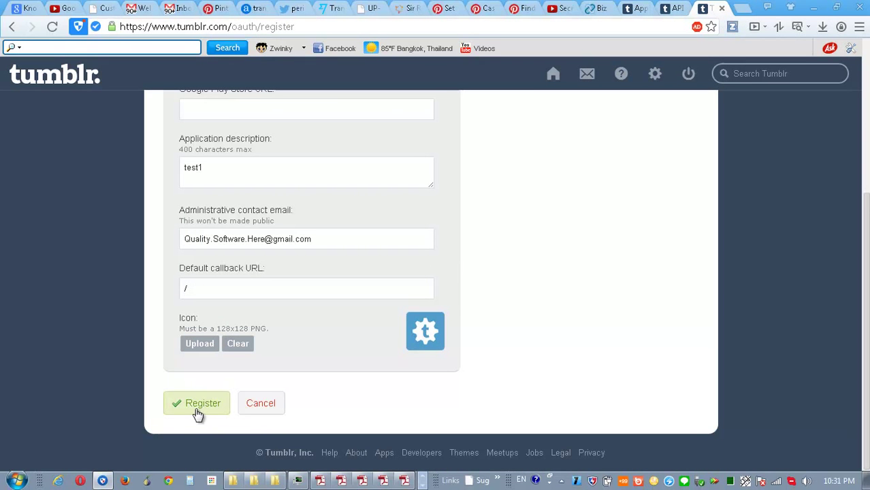
{"action": "left_click", "coordinate": [638, 9]}
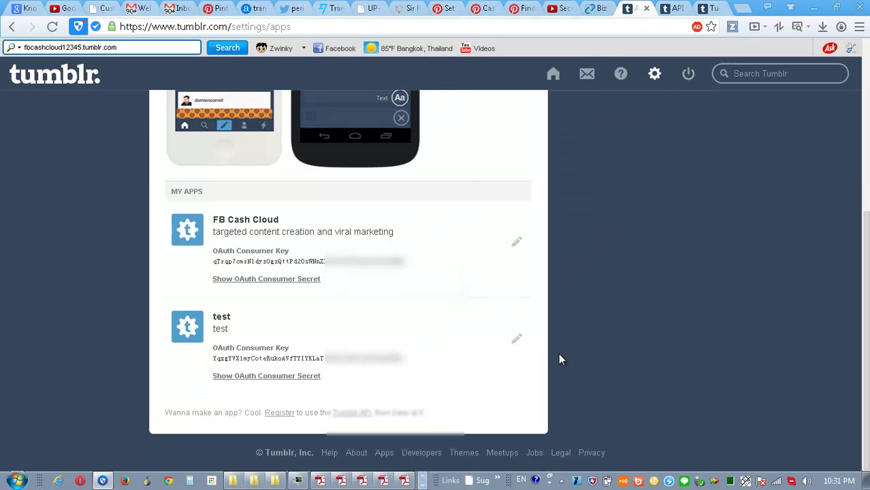
{"action": "scroll", "coordinate": [558, 352], "scroll_direction": "up", "scroll_amount": 3}
{"action": "scroll", "coordinate": [560, 352], "scroll_direction": "down", "scroll_amount": 2}
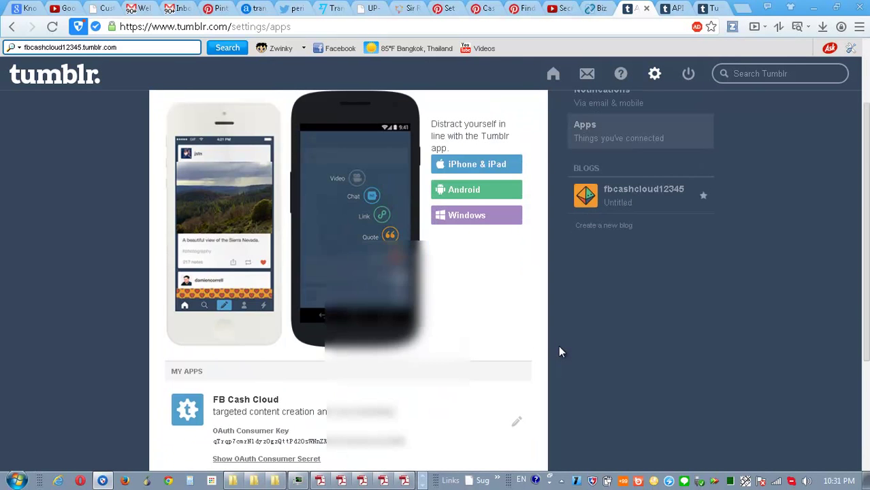
{"action": "scroll", "coordinate": [560, 352], "scroll_direction": "down", "scroll_amount": 3}
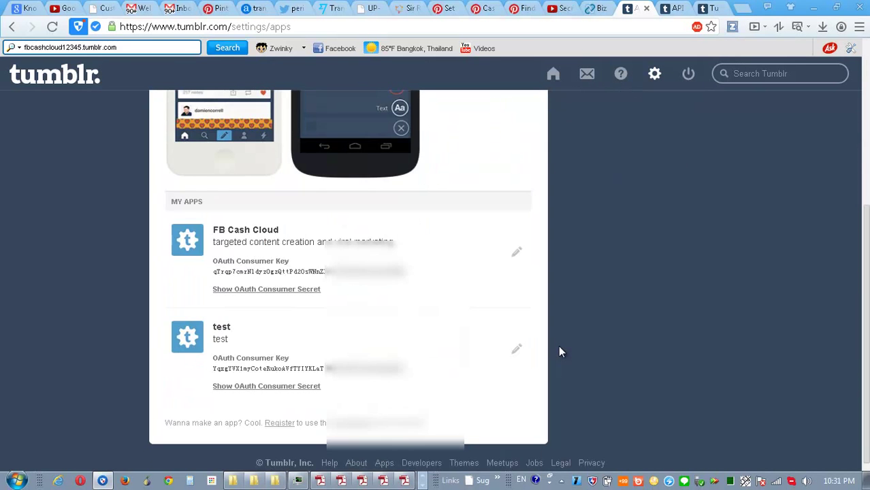
- Open and close the test app's edit page, then open 'register an application' in a new tab
{"action": "left_click", "coordinate": [520, 352]}
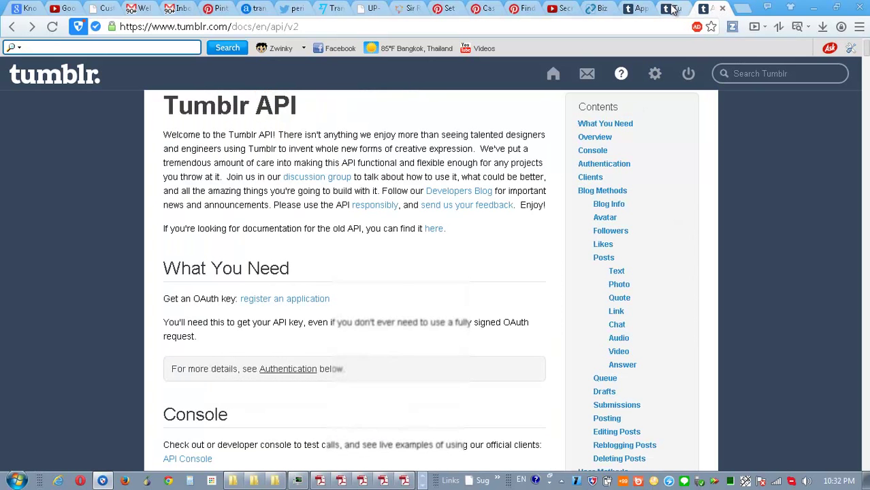
{"action": "left_click", "coordinate": [671, 9]}
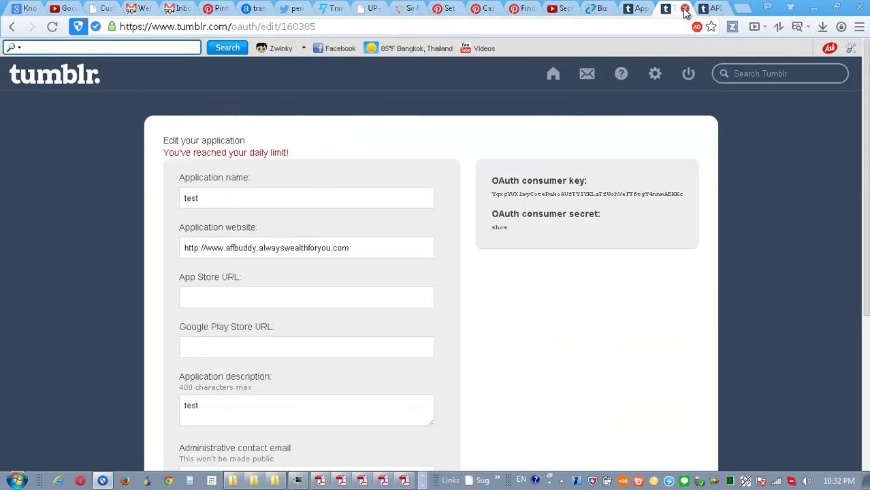
{"action": "left_click", "coordinate": [681, 11]}
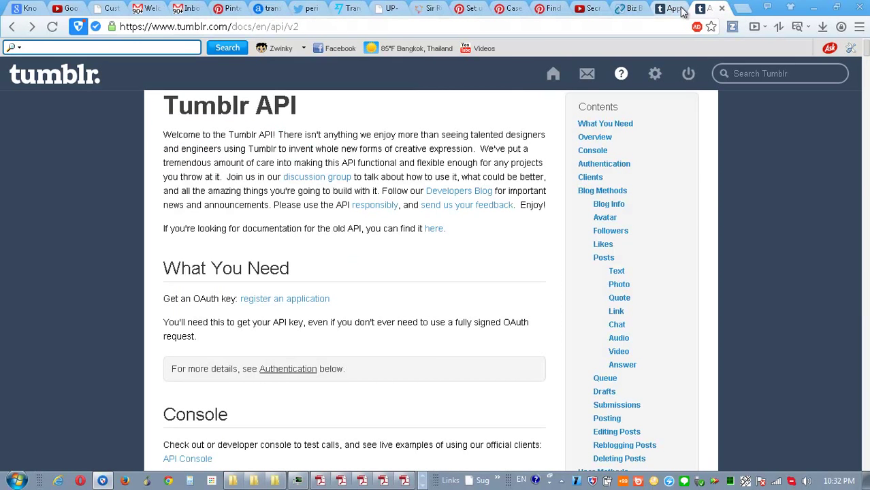
{"action": "right_click", "coordinate": [300, 302]}
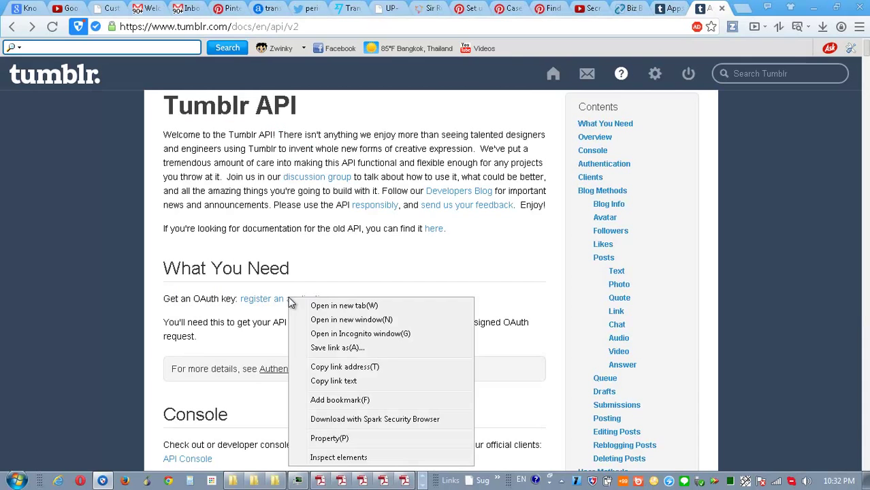
{"action": "left_click", "coordinate": [311, 307]}
- Switch to the newly opened tab to reach the API console
{"action": "key", "text": "ctrl+Tab"}
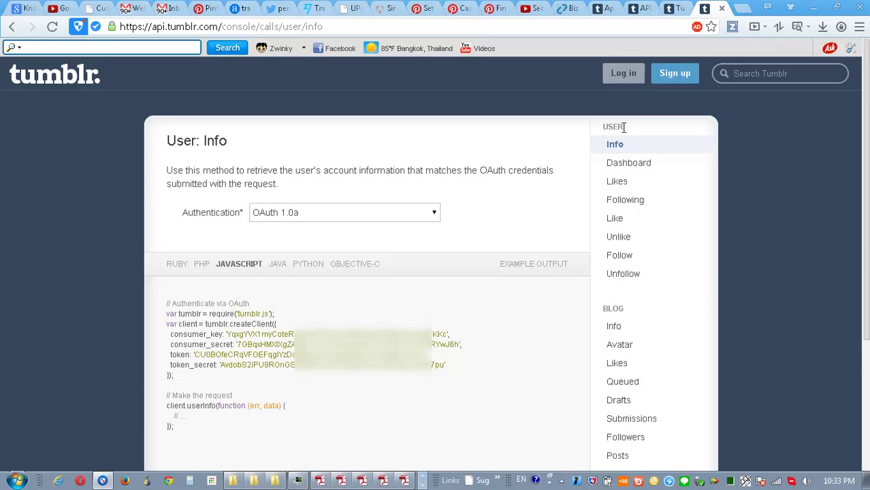
- Copy the consumer key and consumer secret values from the console's example code
{"action": "left_click", "coordinate": [617, 153]}
{"action": "scroll", "coordinate": [518, 212], "scroll_direction": "down", "scroll_amount": 2}
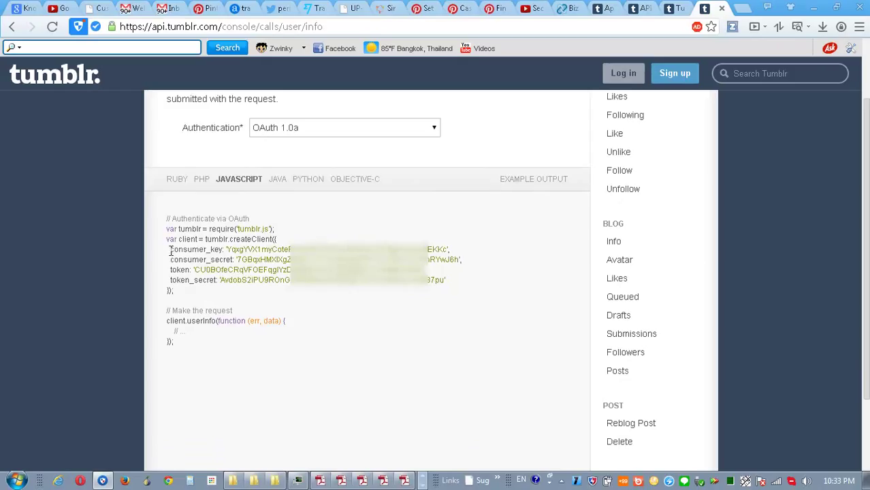
{"action": "left_click_drag", "start_coordinate": [171, 251], "coordinate": [446, 281]}
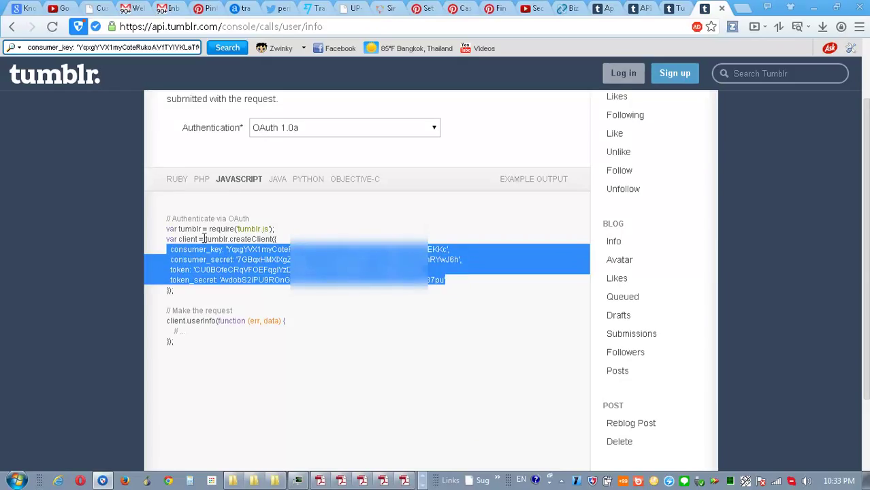
{"action": "left_click", "coordinate": [204, 264]}
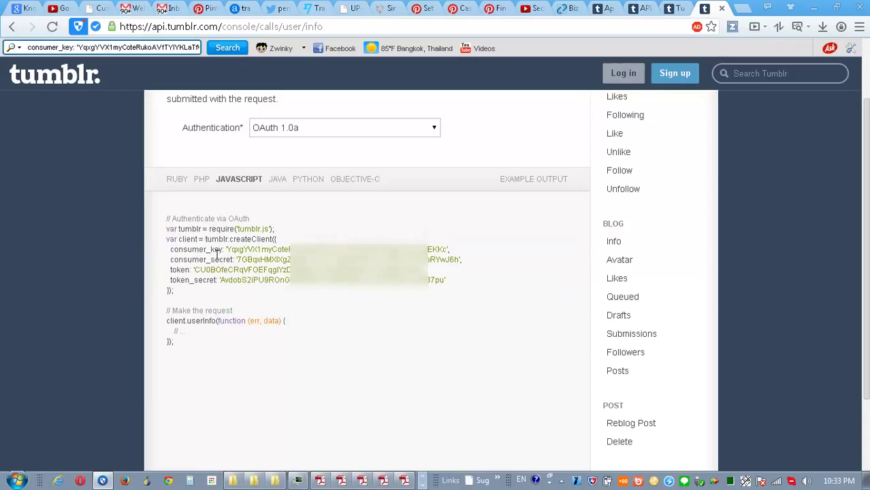
{"action": "mouse_move", "coordinate": [193, 257]}
{"action": "left_mouse_down"}
{"action": "mouse_move", "coordinate": [204, 260]}
{"action": "mouse_move", "coordinate": [188, 270]}
{"action": "mouse_move", "coordinate": [205, 281]}
{"action": "left_mouse_up"}
{"action": "left_click_drag", "start_coordinate": [227, 250], "coordinate": [447, 250]}
{"action": "left_click_drag", "start_coordinate": [241, 260], "coordinate": [439, 276]}
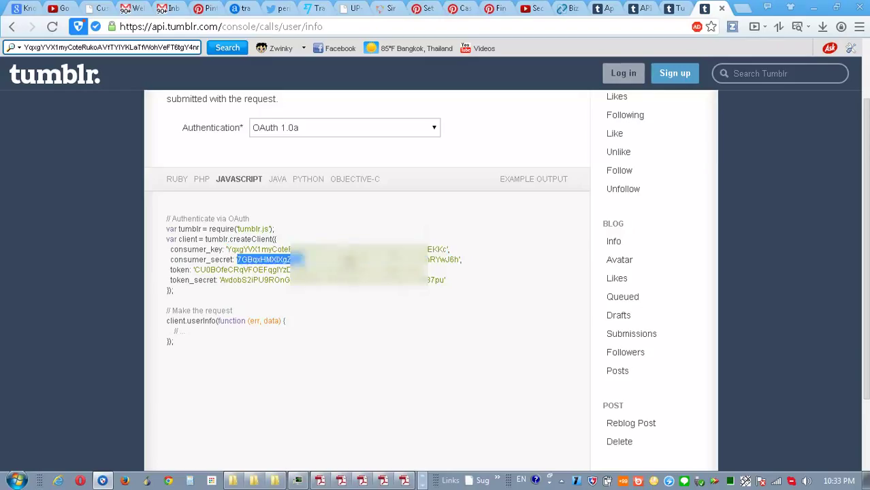
{"action": "left_click", "coordinate": [397, 301]}
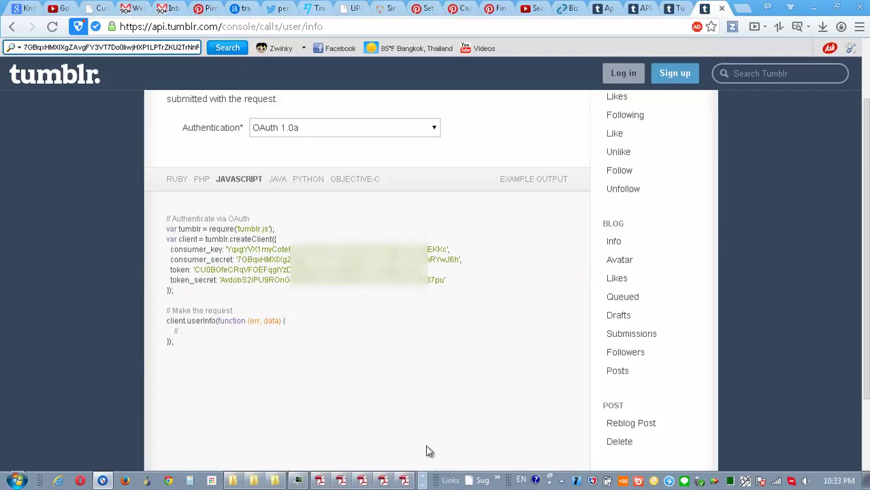
{"action": "left_click", "coordinate": [422, 482]}
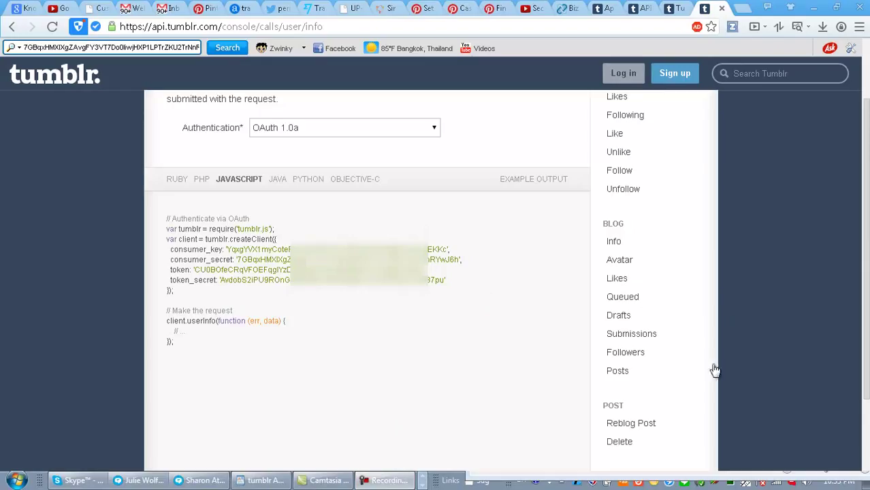